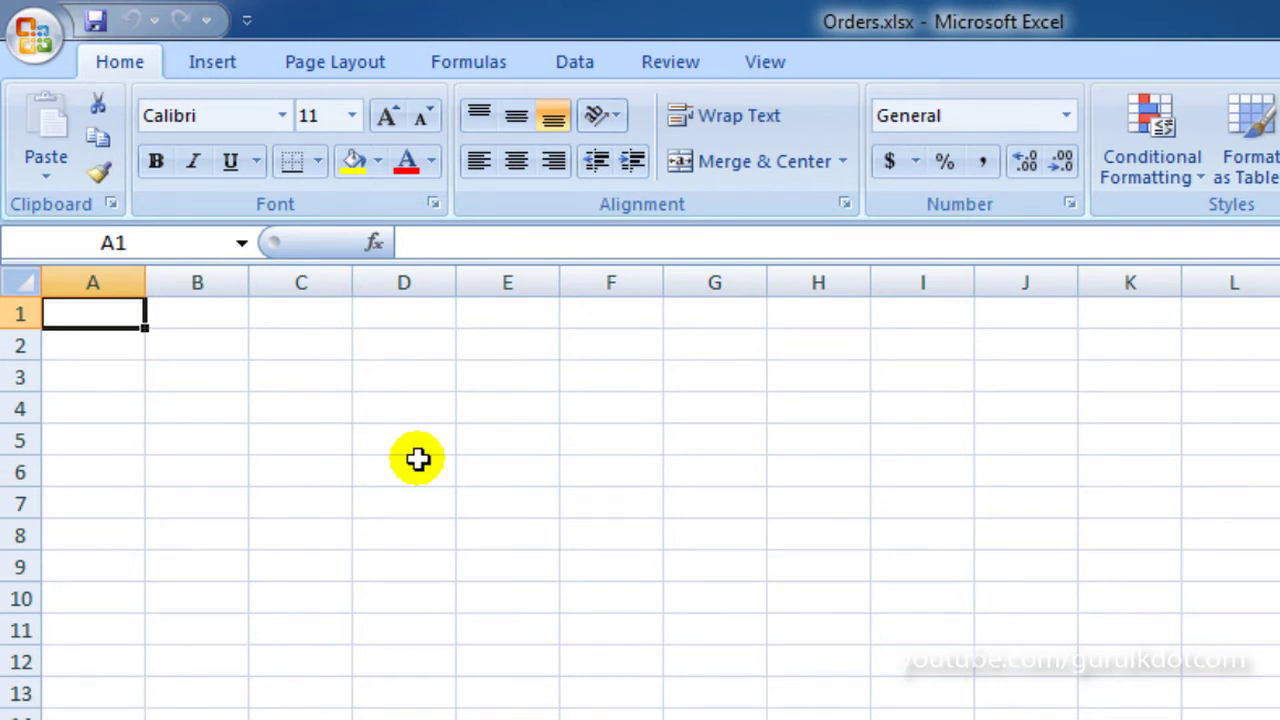
Enter the heading 'Name' in cell A1 and reselect A1
type("Name")
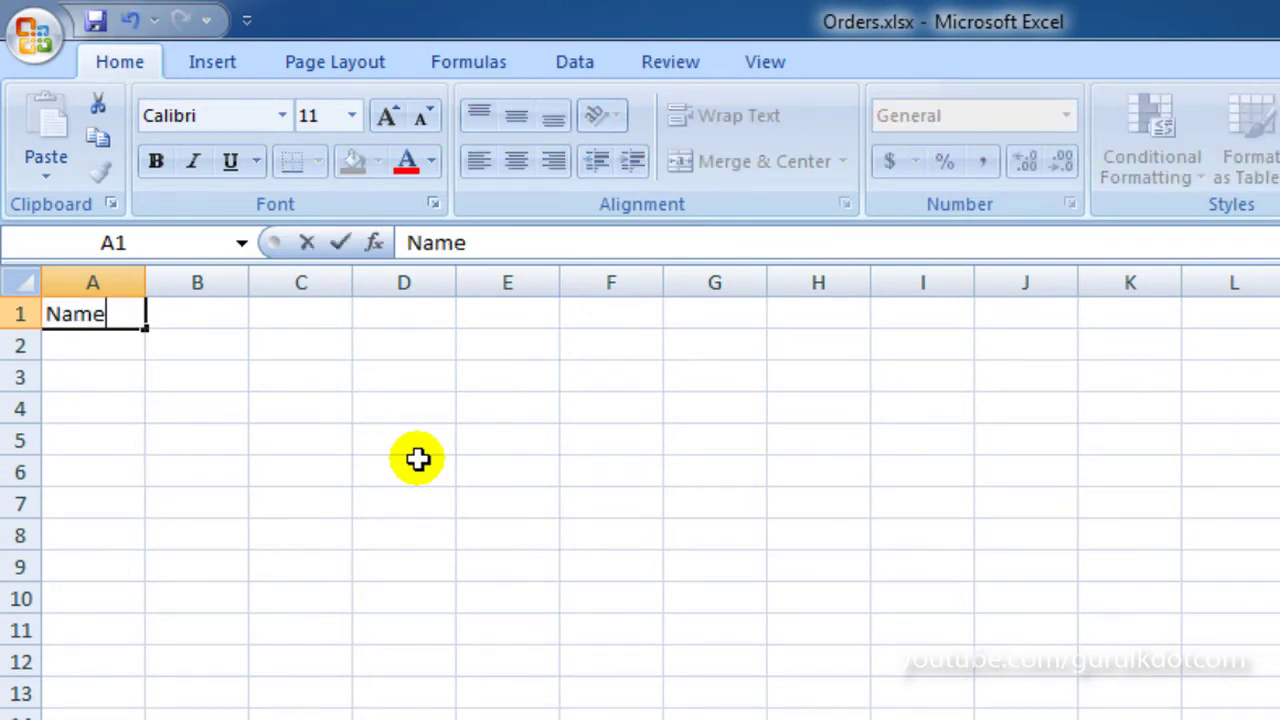
key("Return")
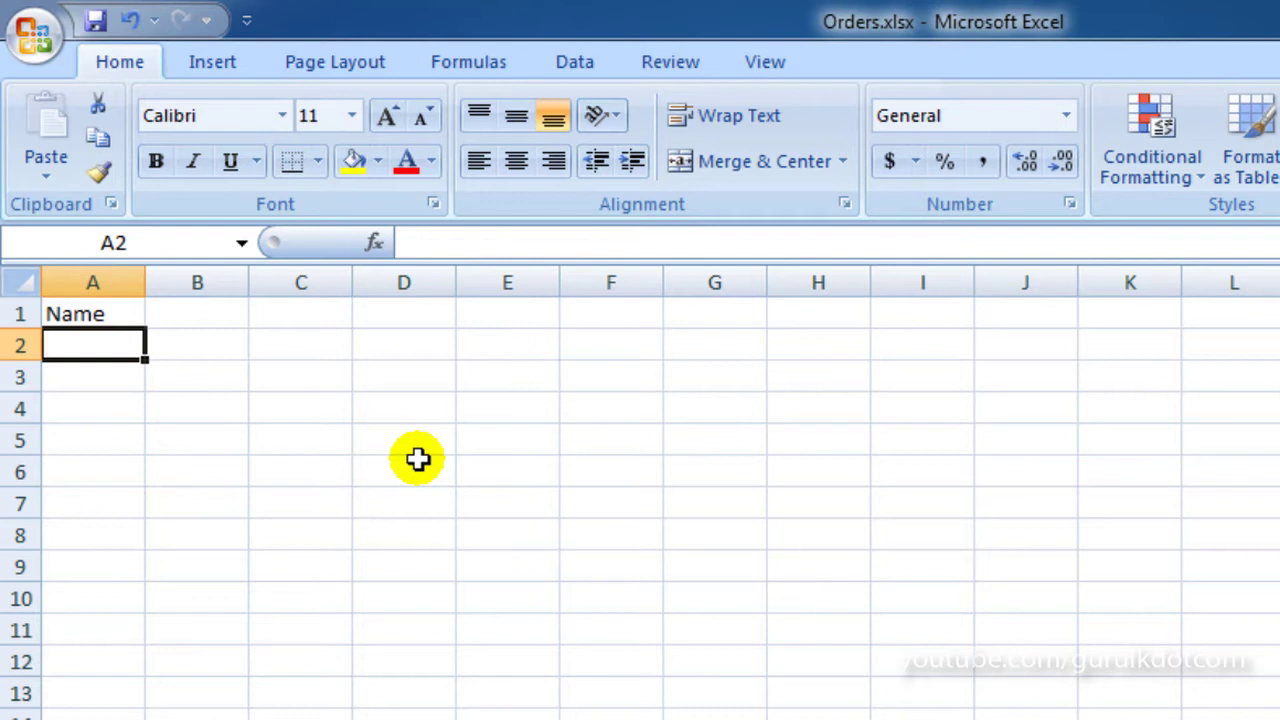
left_click(103, 314)
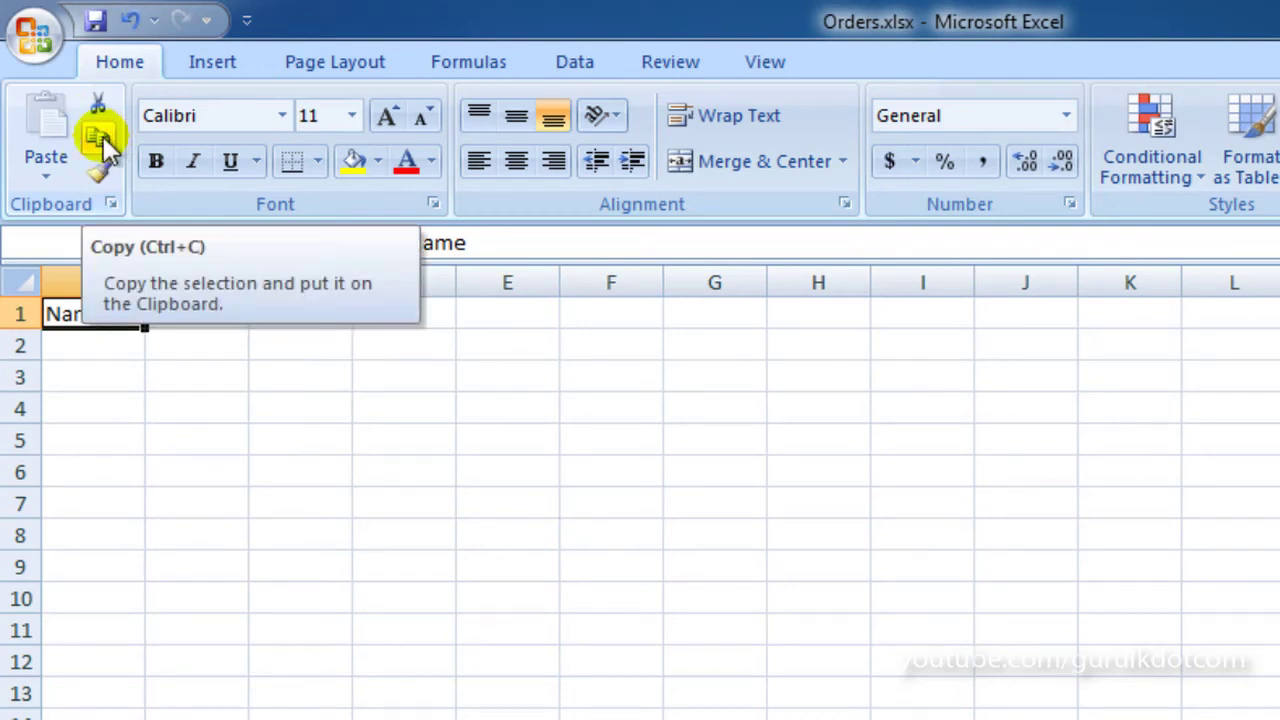
Copy 'Name' from A1 and paste it into A7, then copy A7
left_click(103, 136)
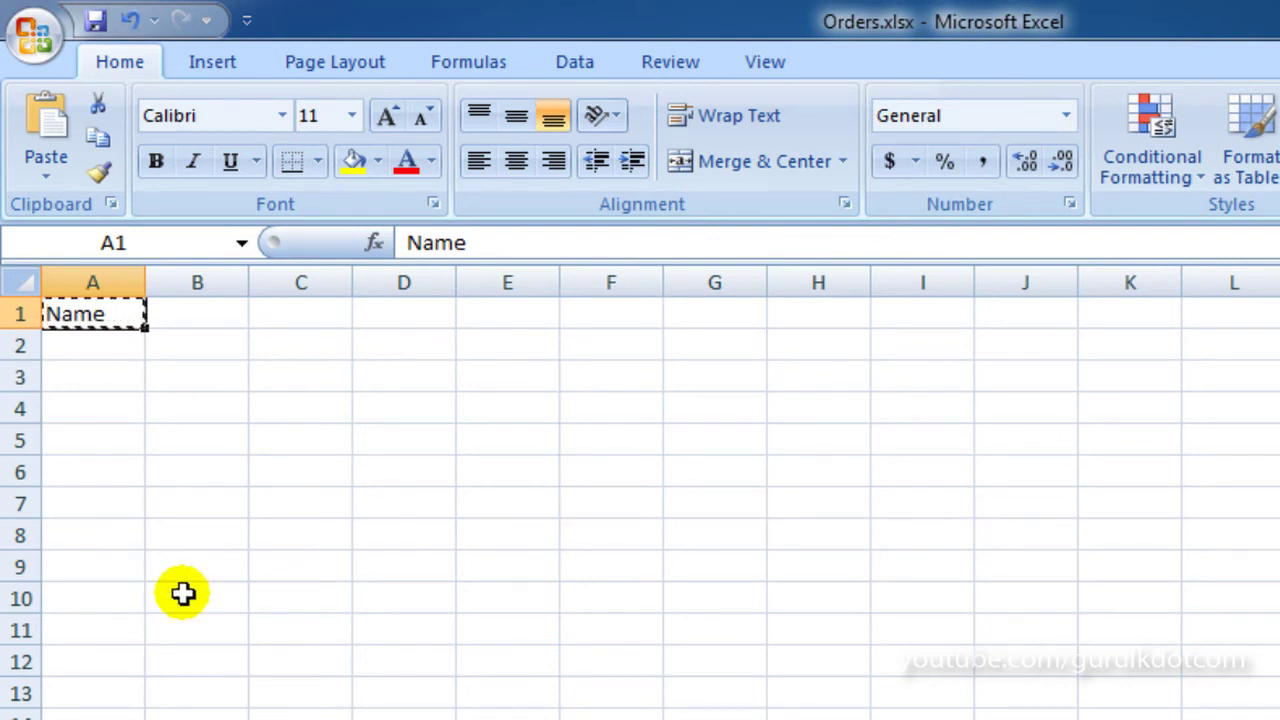
left_click(82, 496)
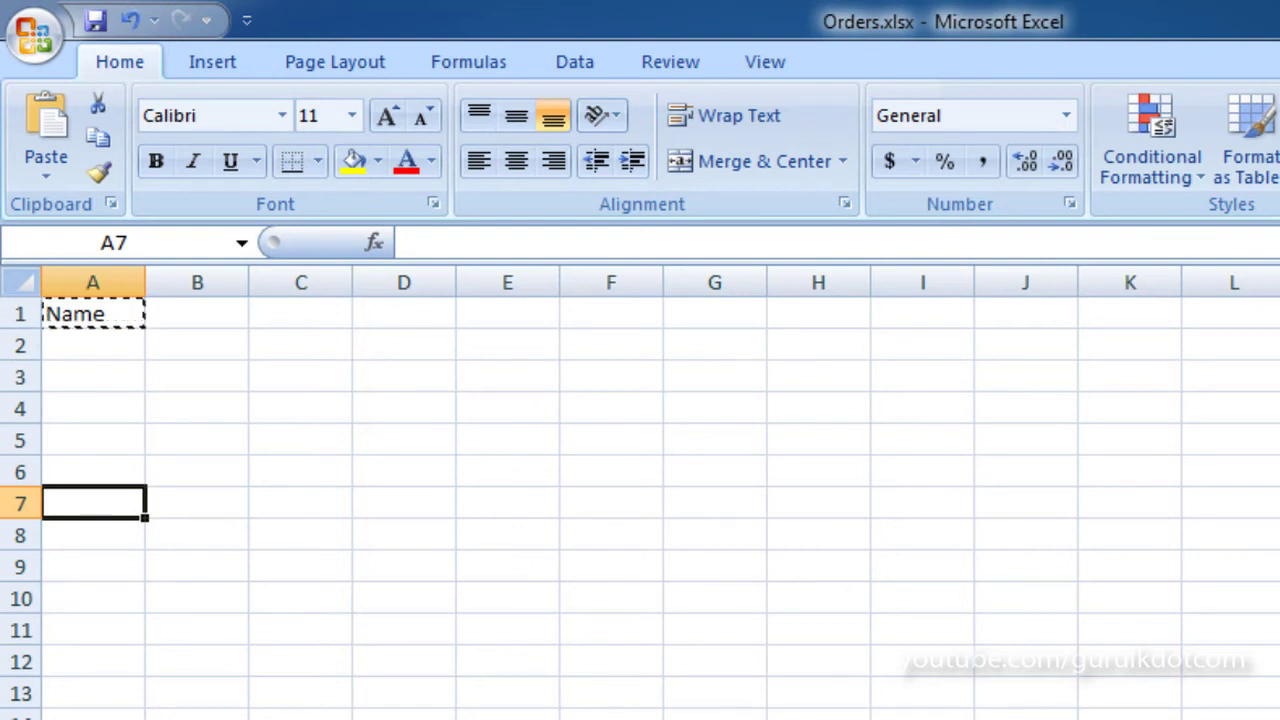
key("Return")
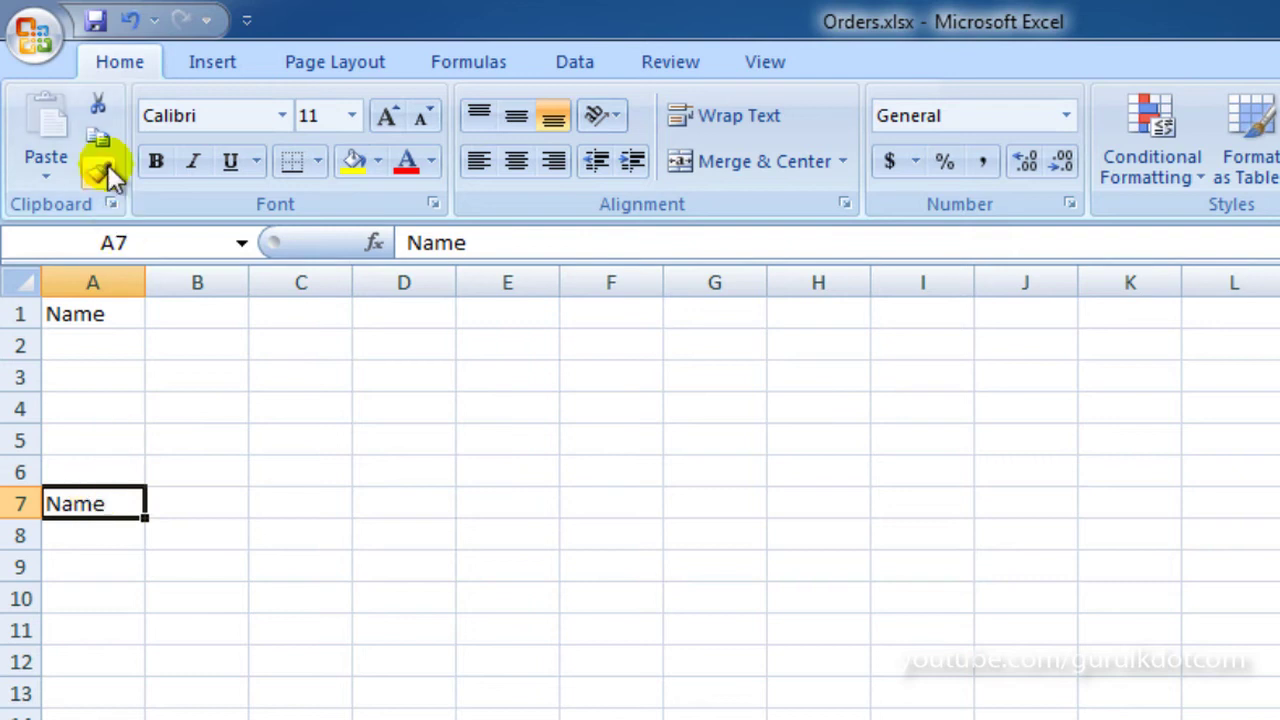
left_click(96, 137)
Paste 'Name' into all nine cells of C3:E5, then select cell A7
mouse_move(286, 376)
left_mouse_down()
mouse_move(474, 399)
mouse_move(466, 431)
left_mouse_up()
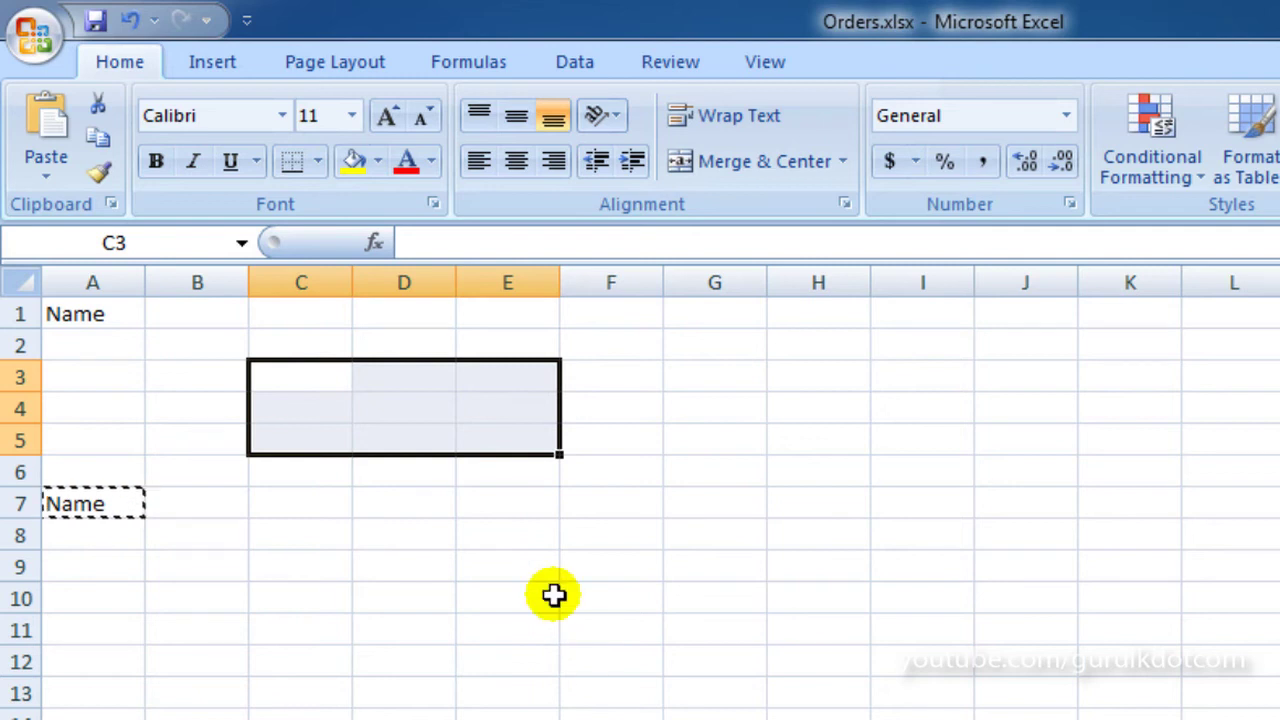
key("Return")
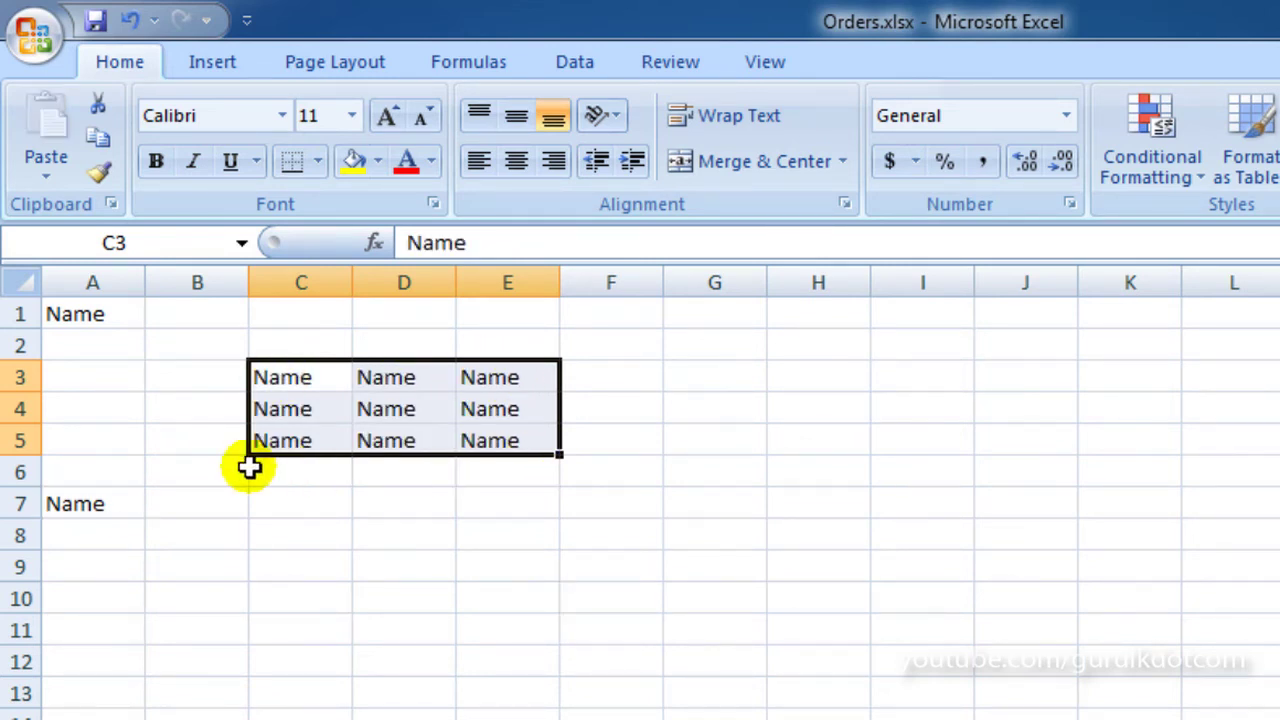
left_click(420, 599)
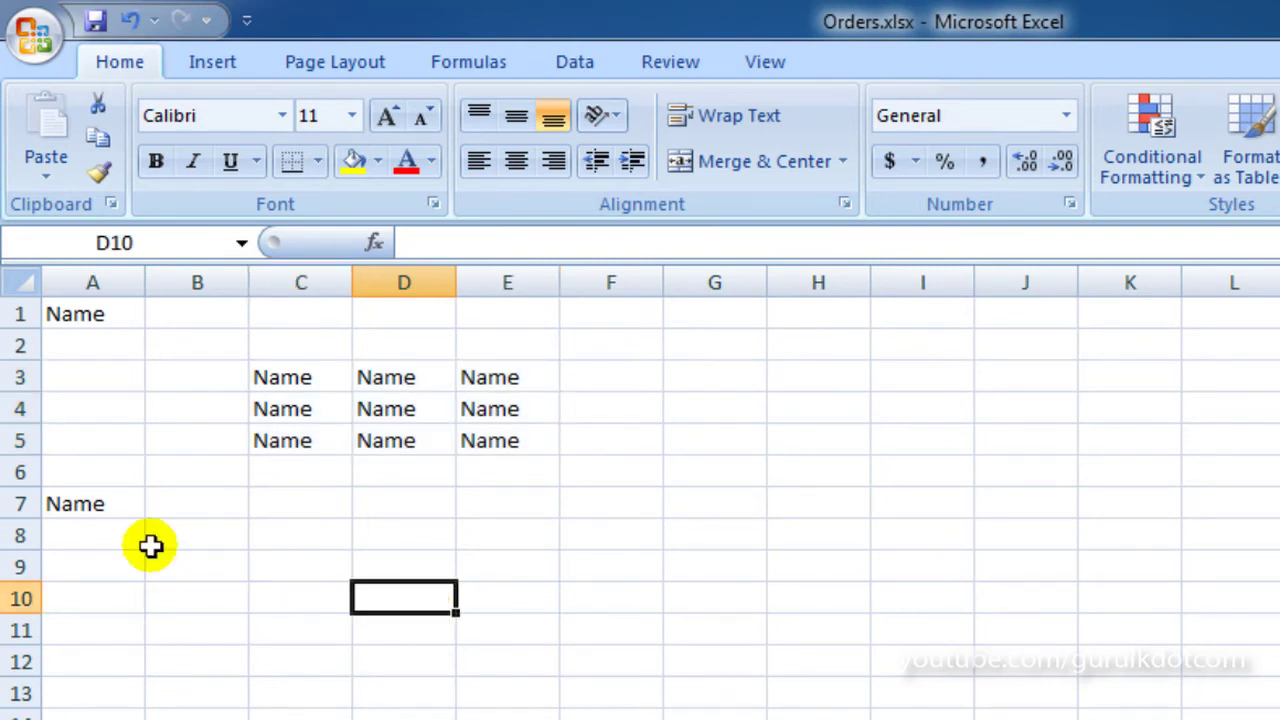
left_click(90, 505)
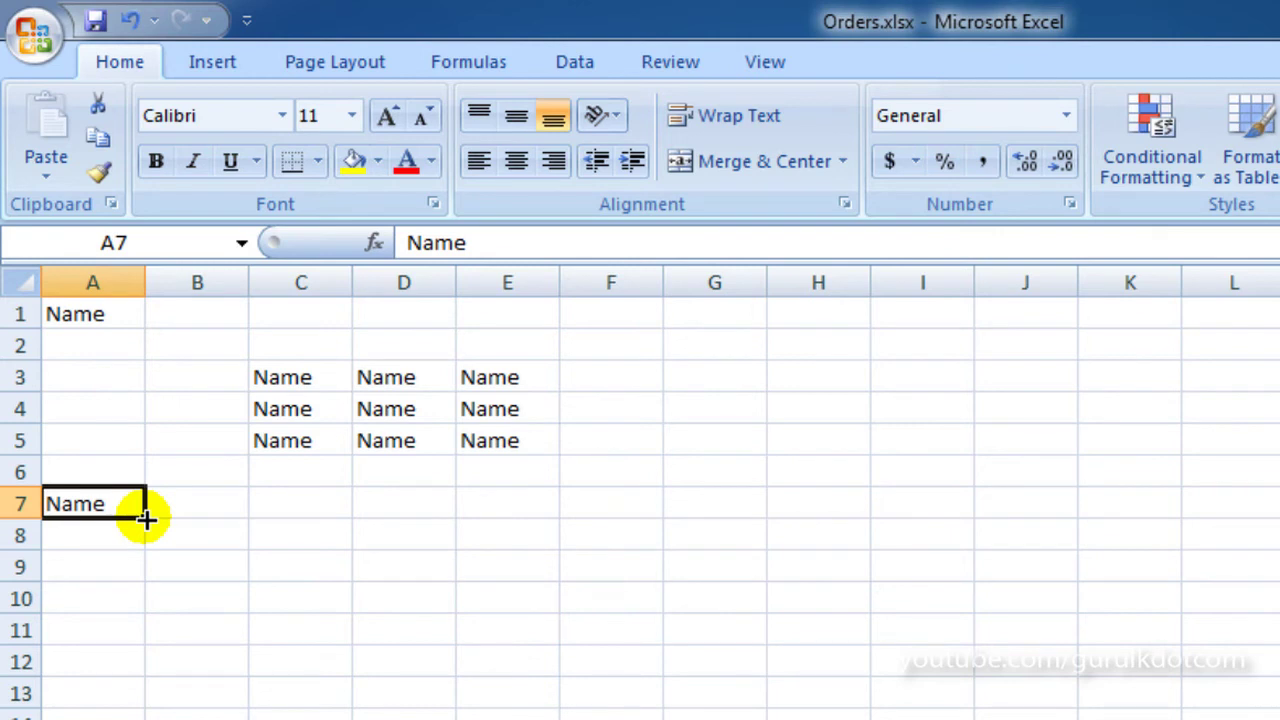
Fill 'Name' from A7 right to F7 and down to row 17, then select A1:F18
left_click_drag(145, 519, 632, 525)
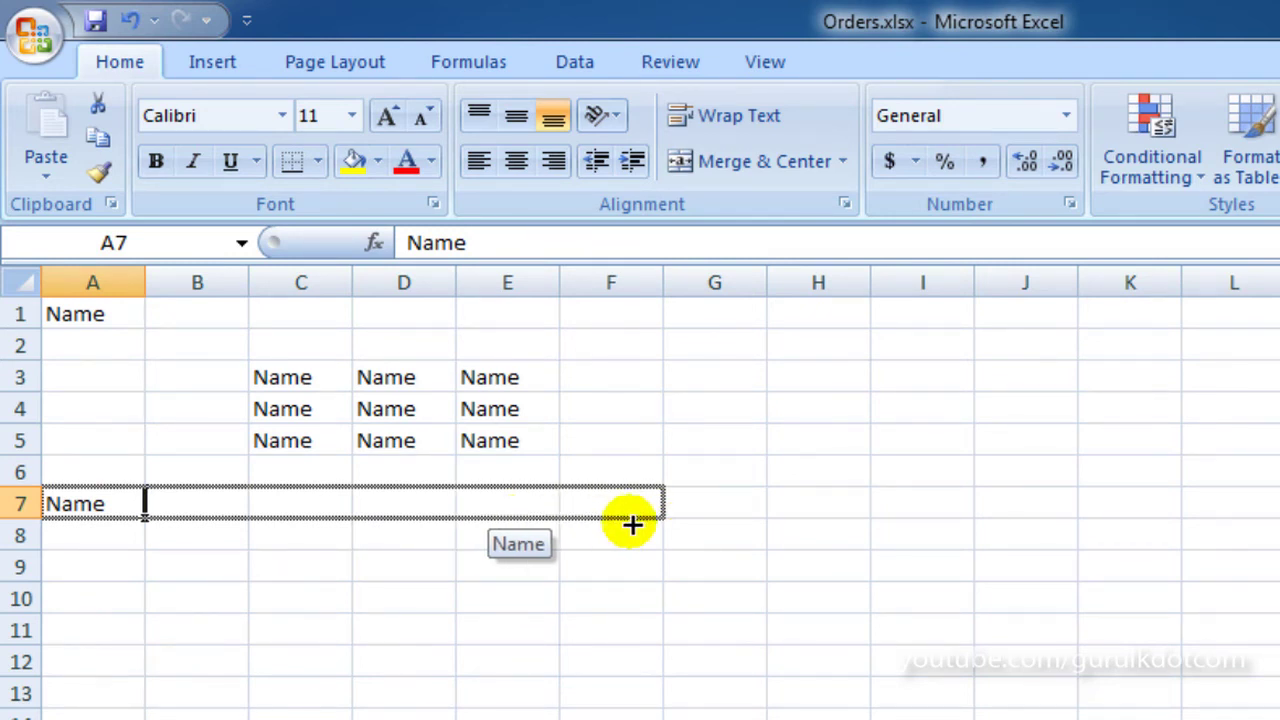
left_click_drag(632, 525, 632, 525)
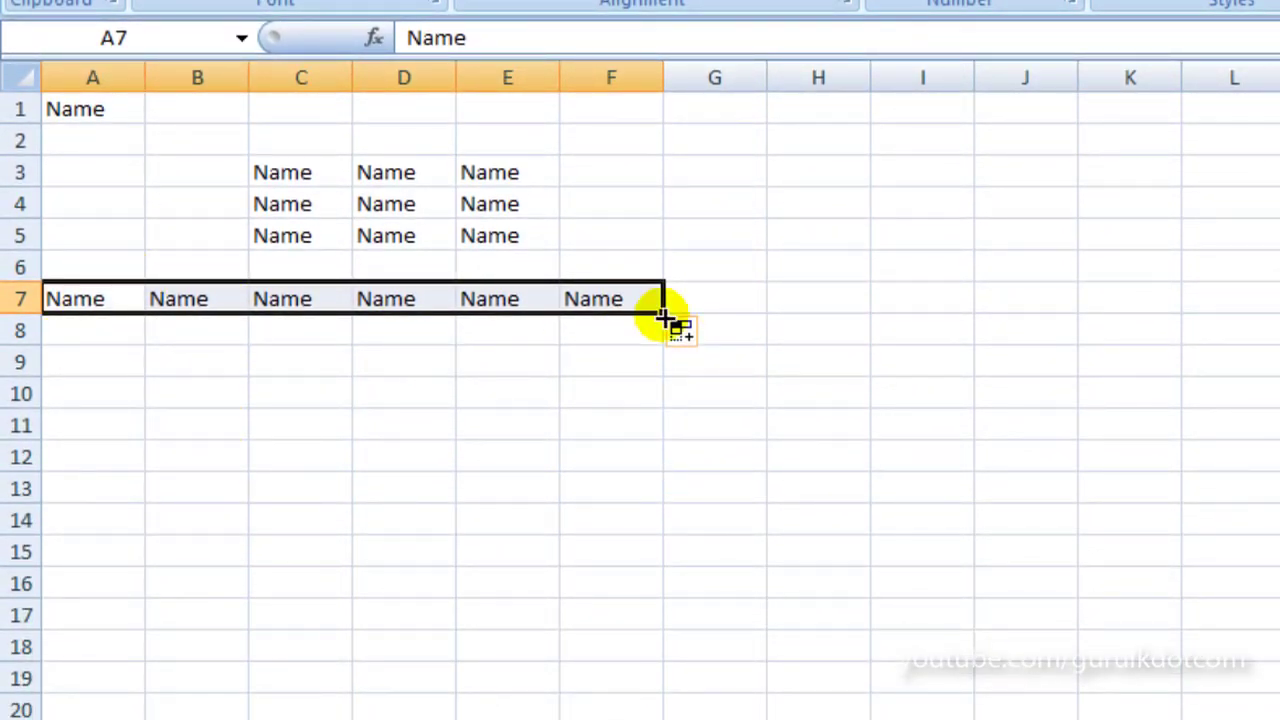
left_click_drag(663, 318, 666, 624)
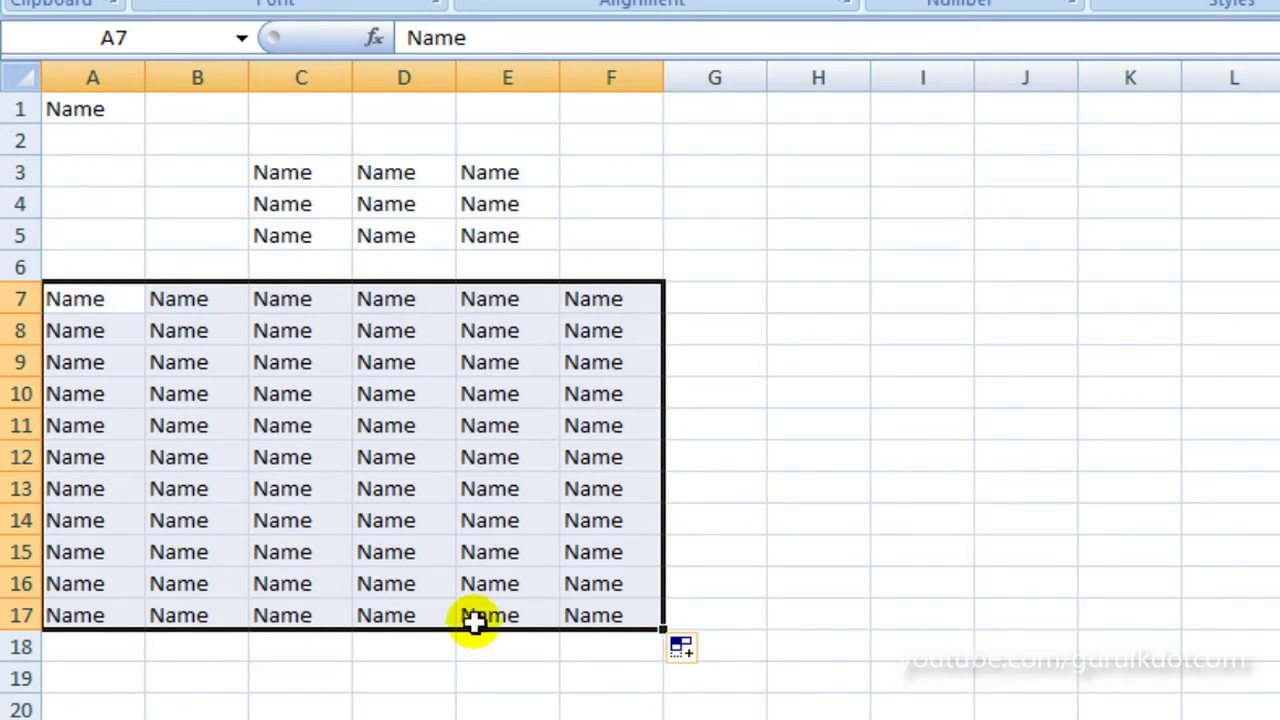
left_click(750, 592)
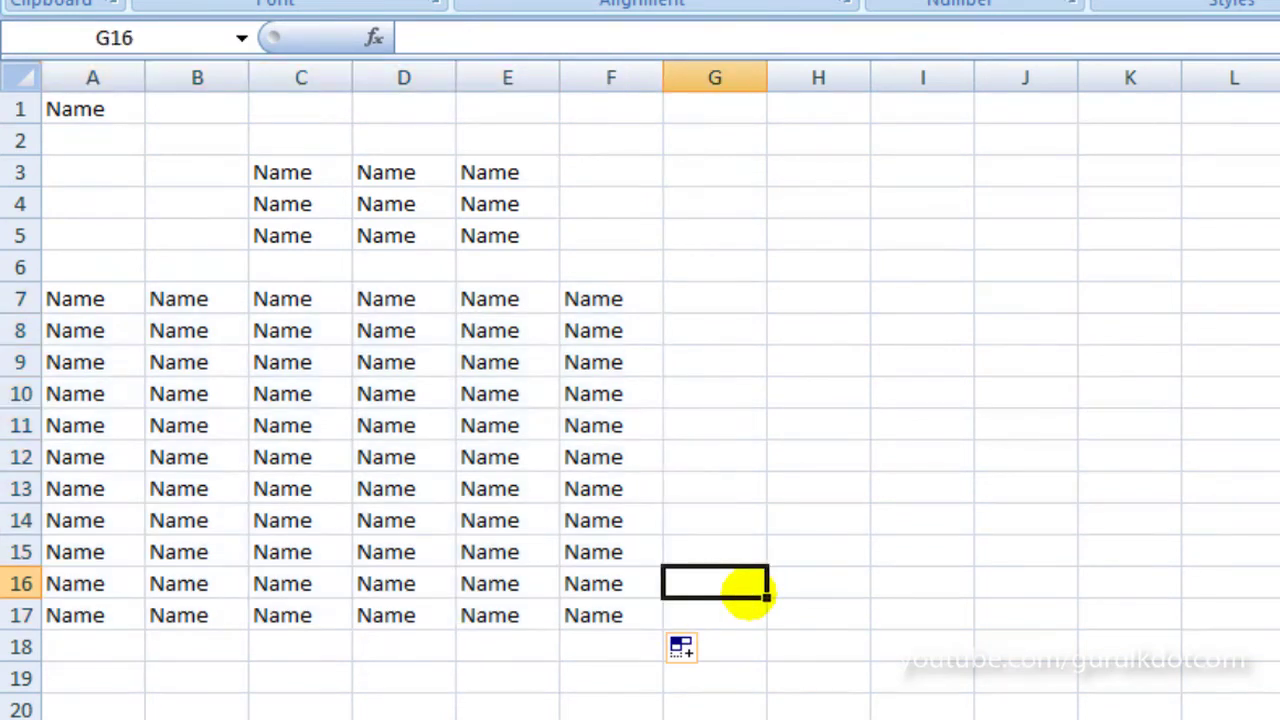
mouse_move(74, 106)
left_mouse_down()
mouse_move(150, 128)
mouse_move(612, 577)
mouse_move(614, 642)
left_mouse_up()
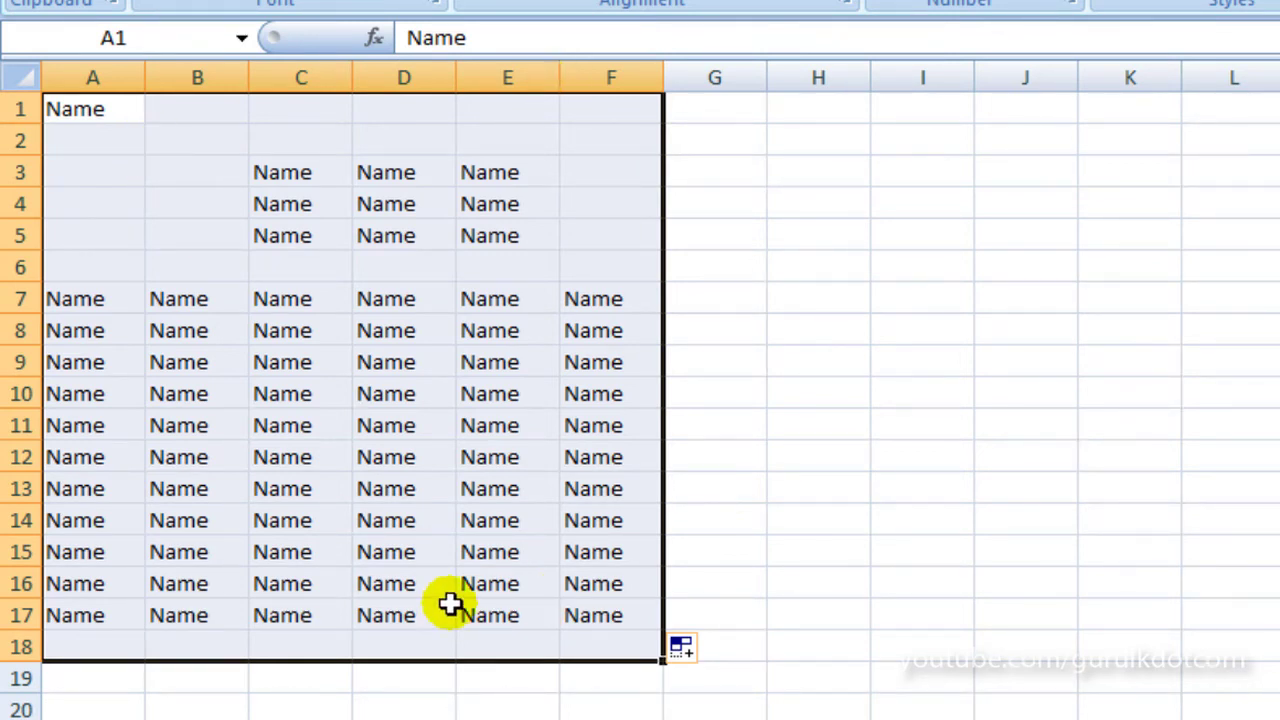
Delete every 'Name' entry from the selected A1:F18 range, leaving the sheet empty
key("Delete")
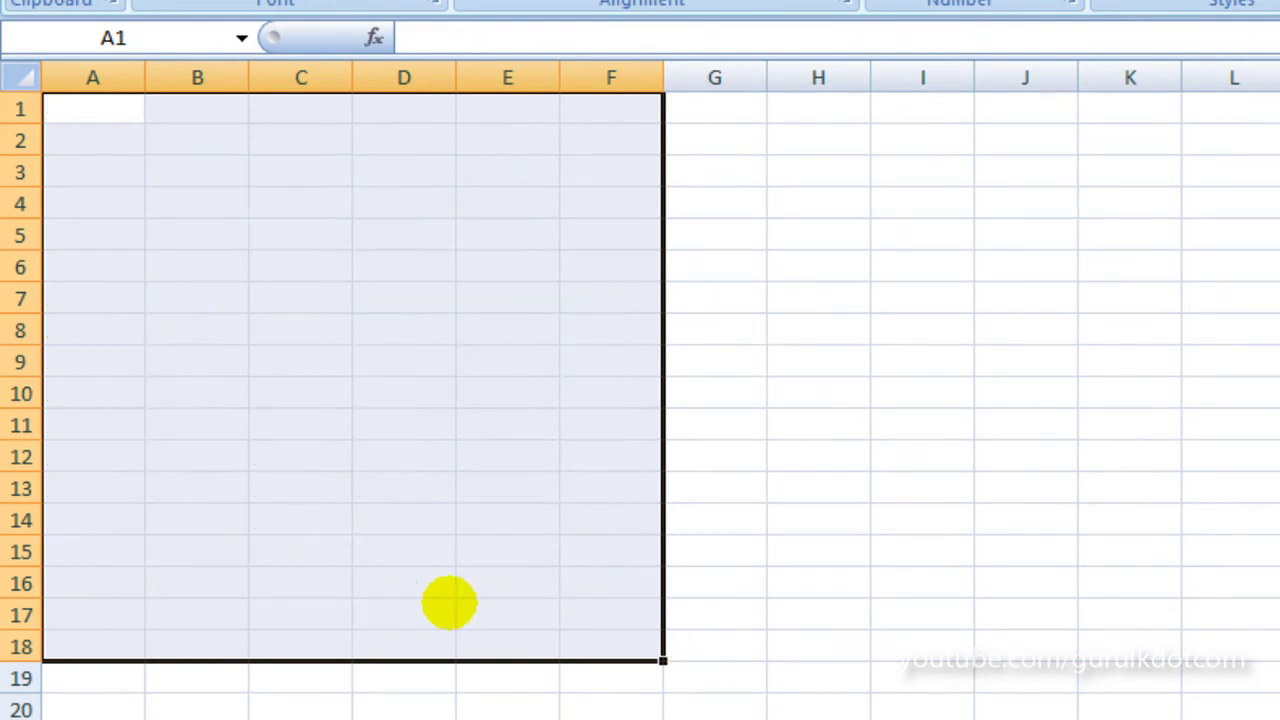
left_click(500, 263)
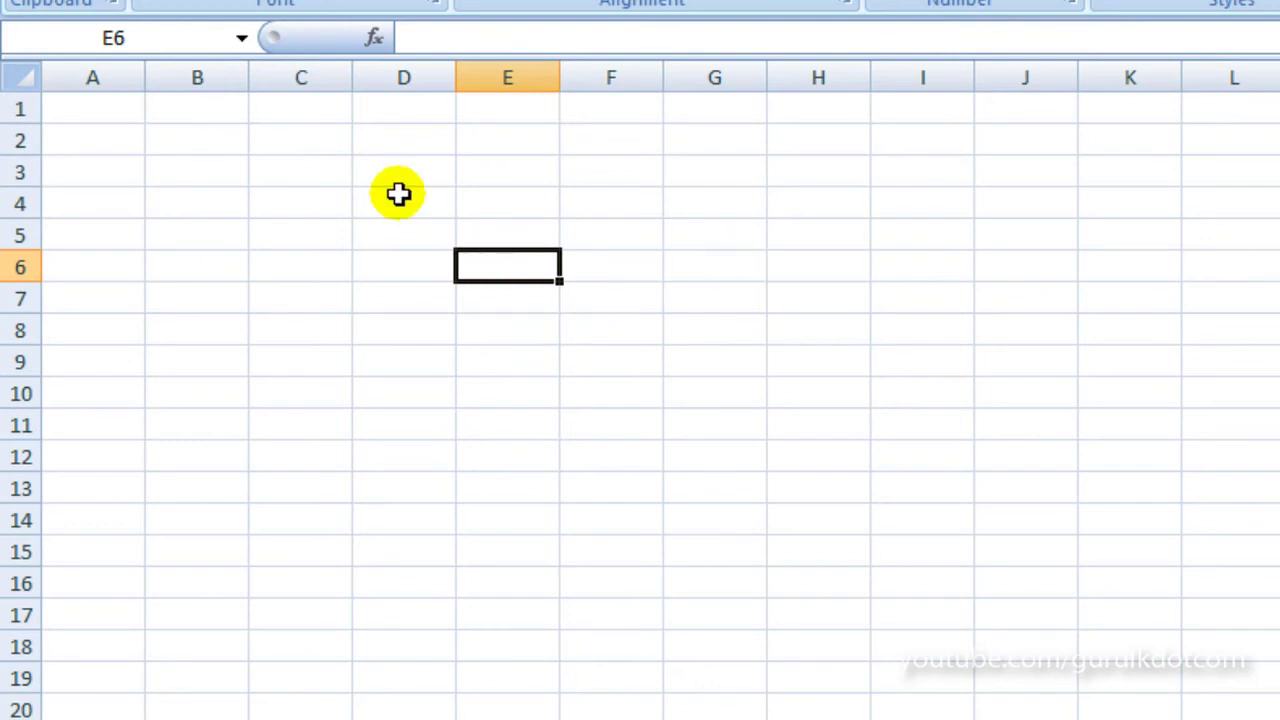
left_click(121, 112)
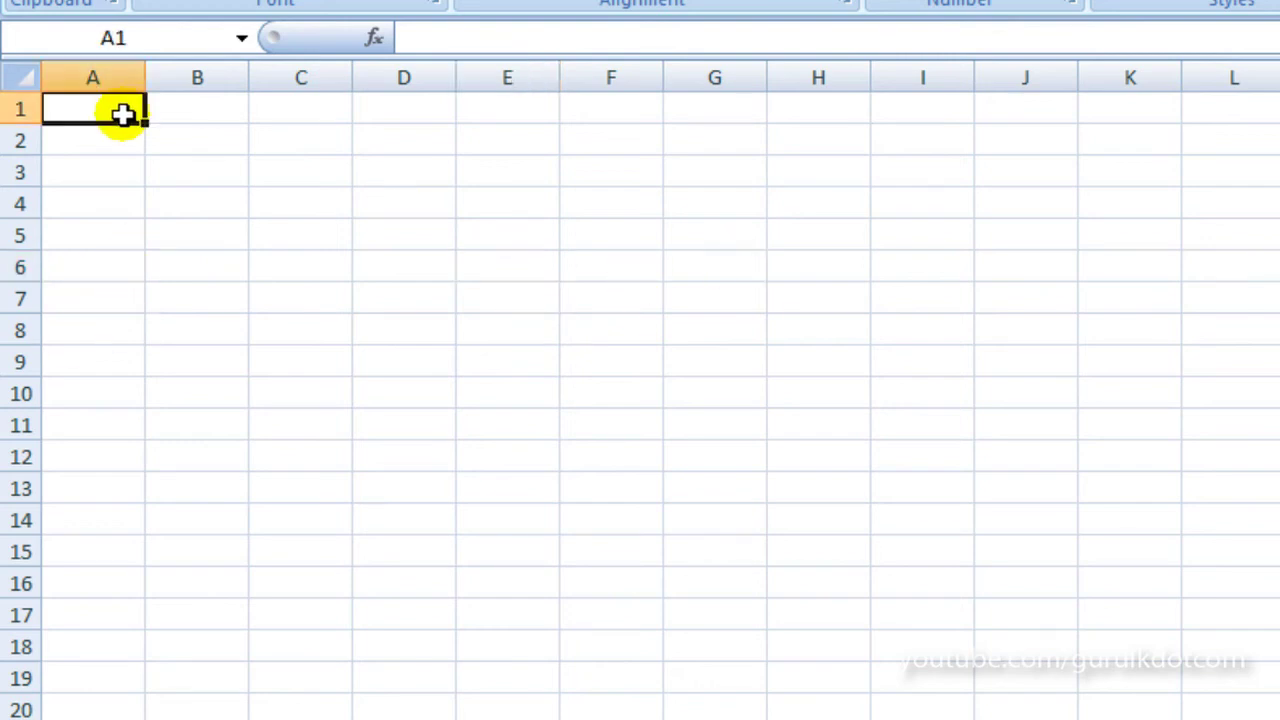
Type 'Name' into cell A2 and reselect A2
left_click(112, 139)
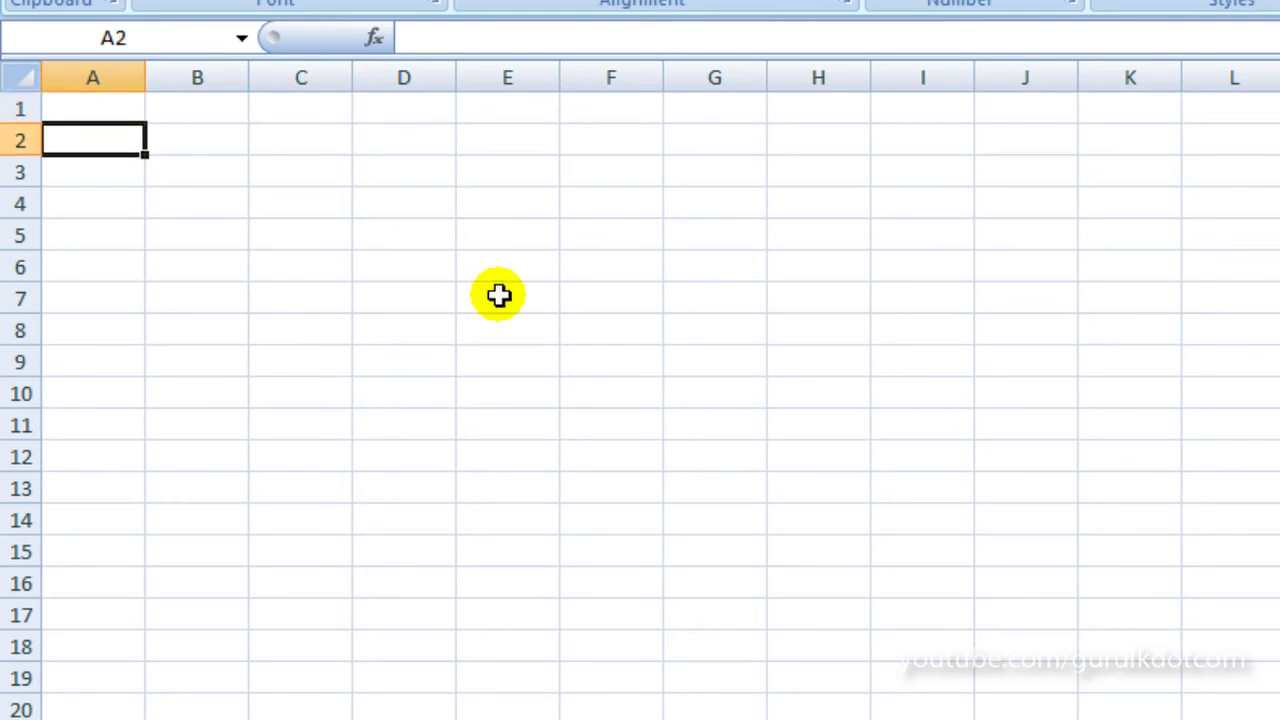
type("Name")
key("Return")
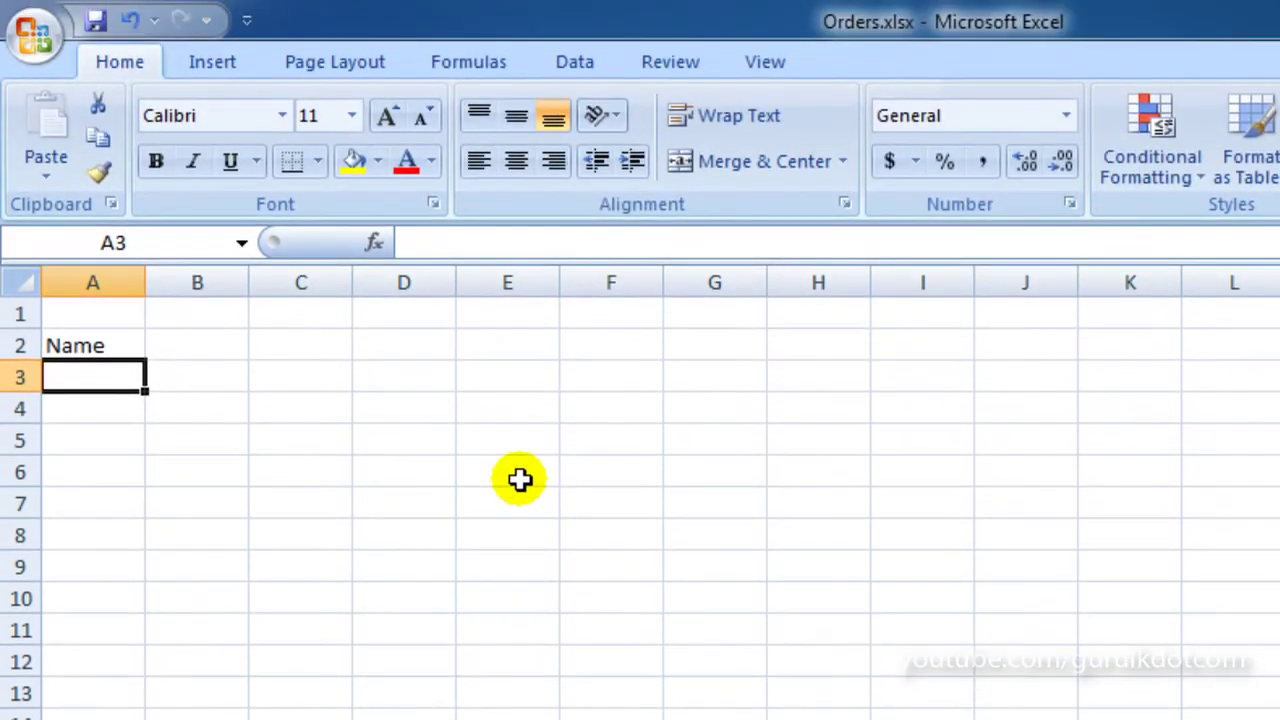
left_click(117, 349)
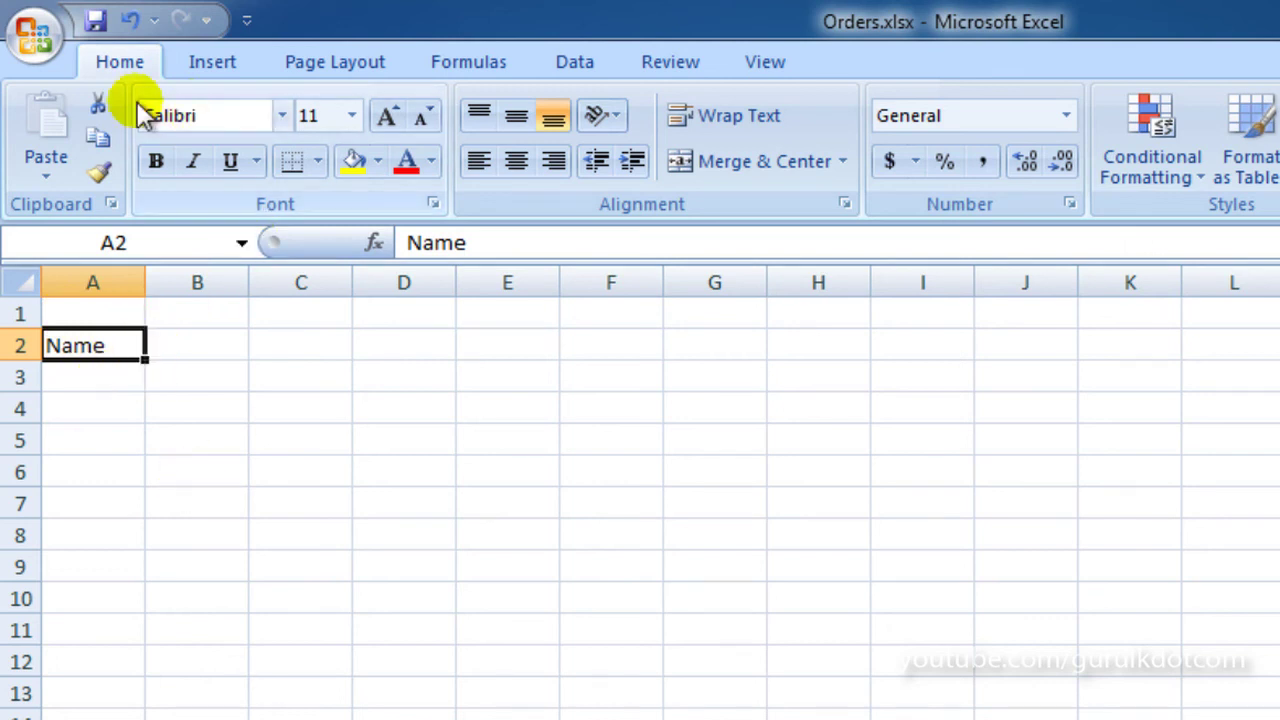
Cut 'Name' from A2, paste it into C2, and reselect C2
left_click(101, 102)
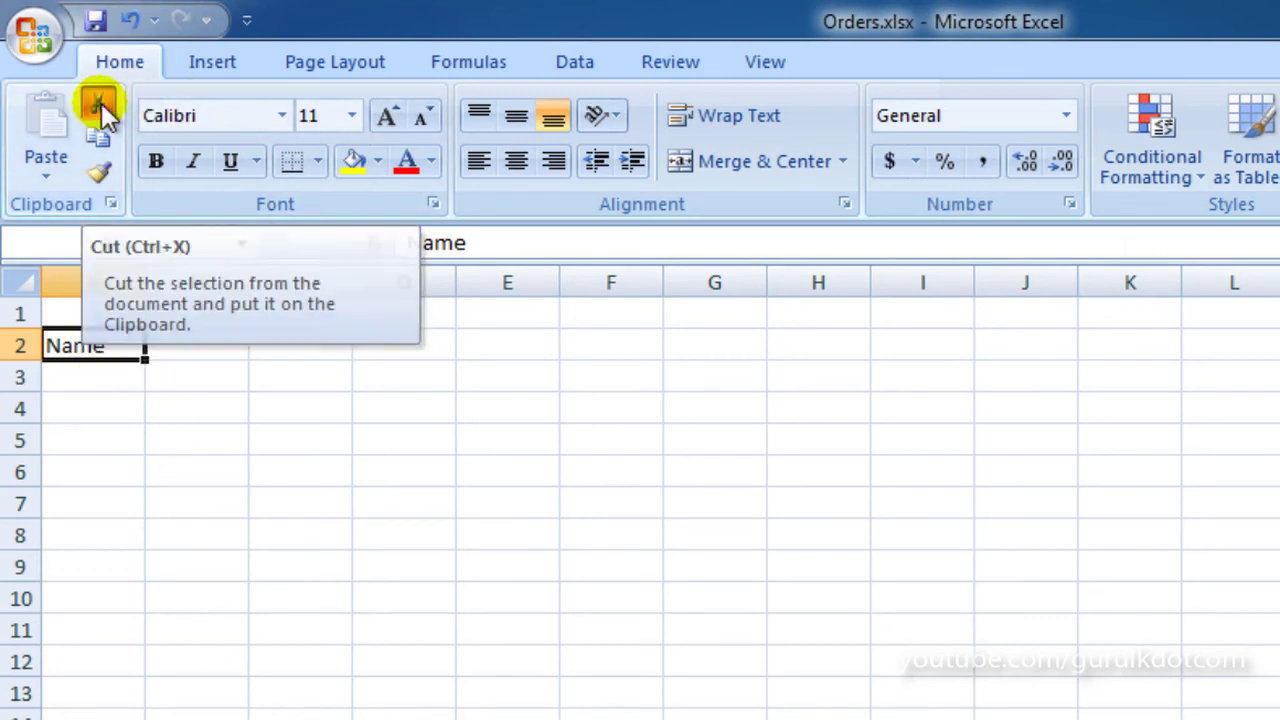
left_click(303, 345)
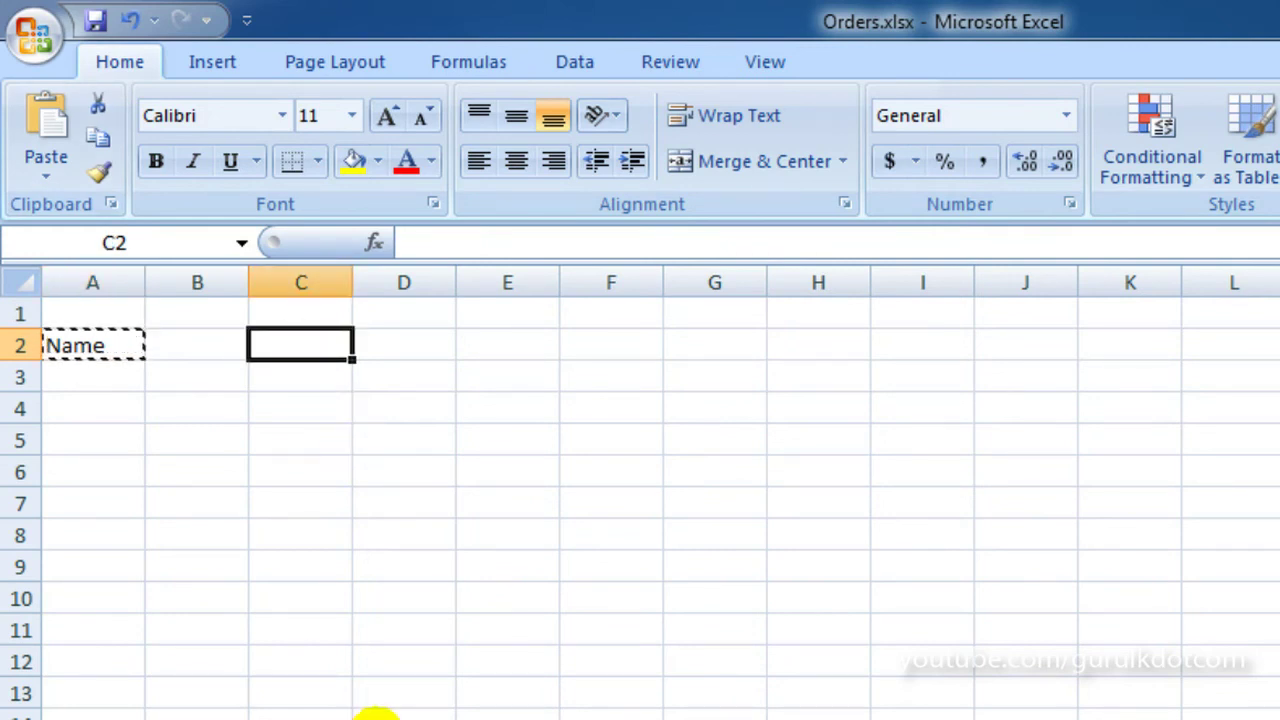
key("ctrl+v")
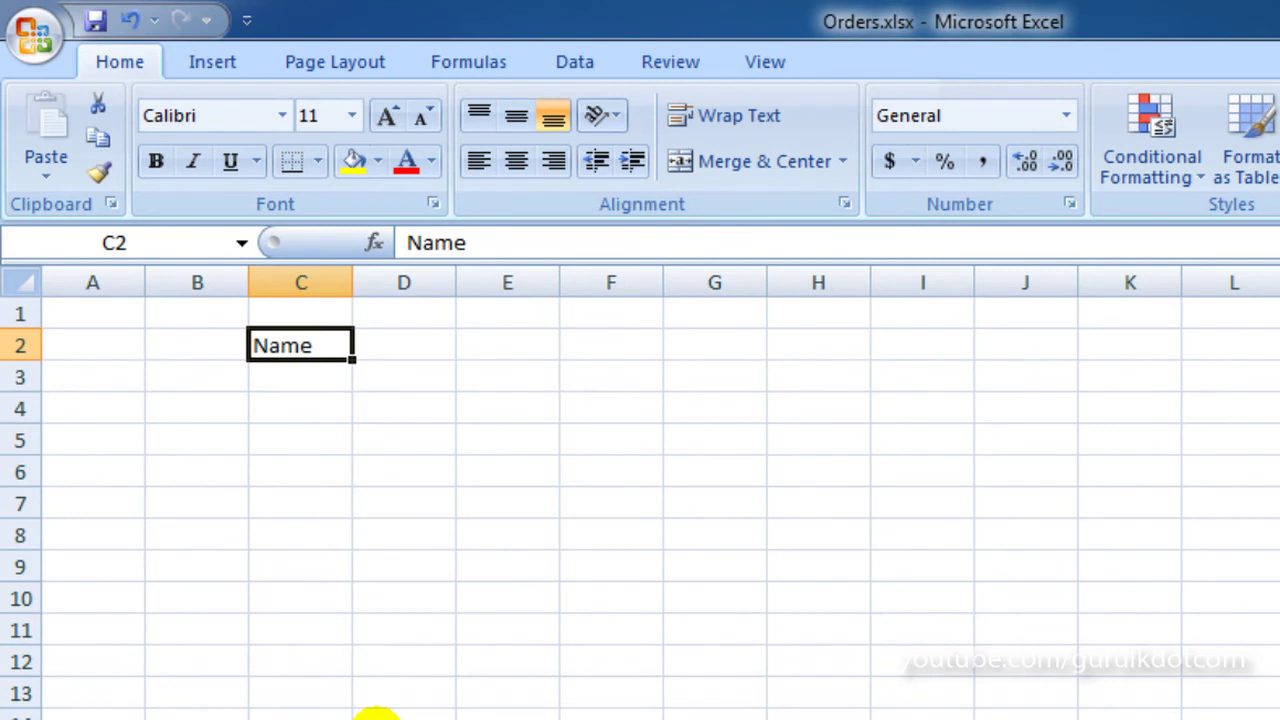
left_click(376, 716)
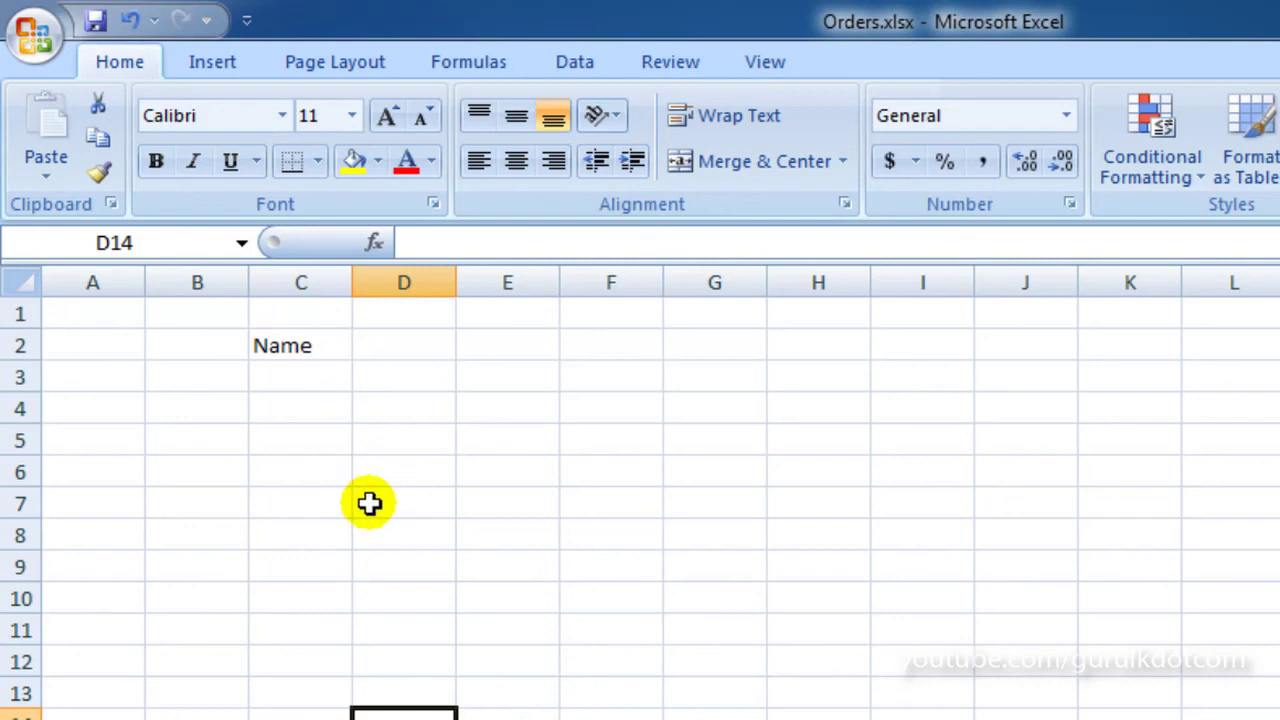
left_click(305, 350)
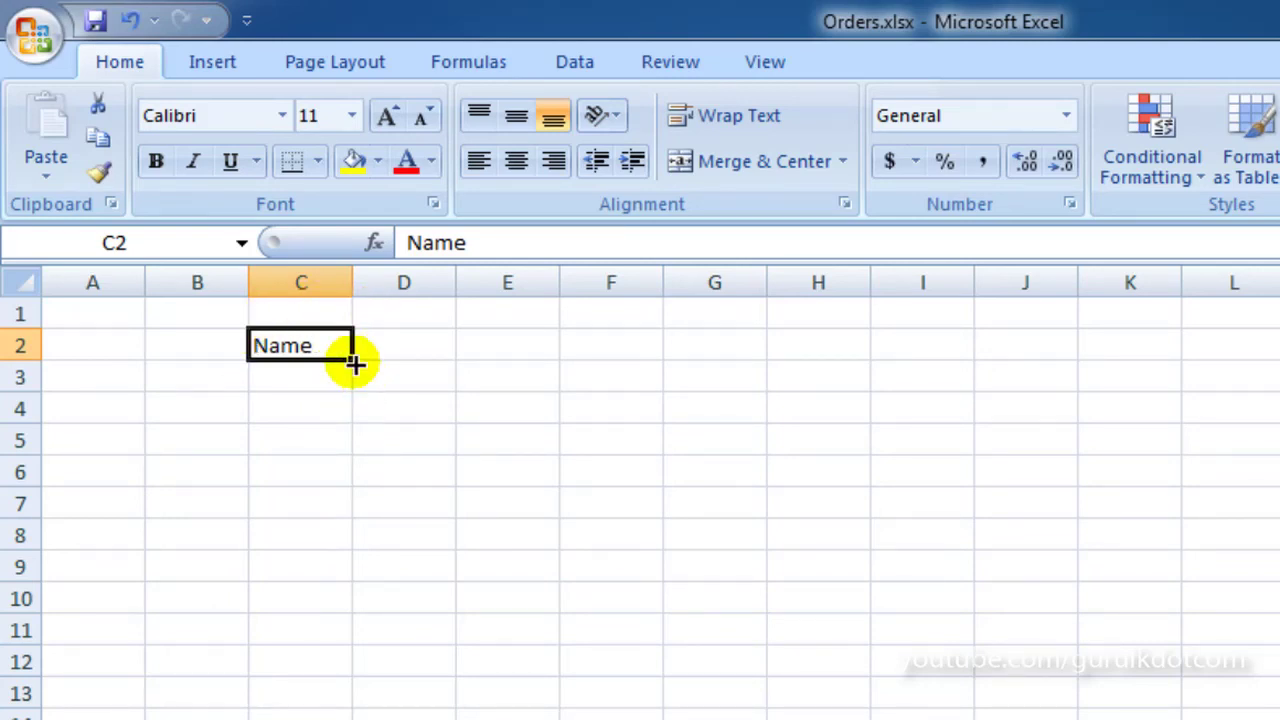
Fill 'Name' from C2 across to E2 and down to row 7, then select C2:E7
mouse_move(353, 358)
left_mouse_down()
mouse_move(546, 427)
mouse_move(540, 491)
mouse_move(540, 450)
left_mouse_up()
left_click_drag(556, 366, 543, 508)
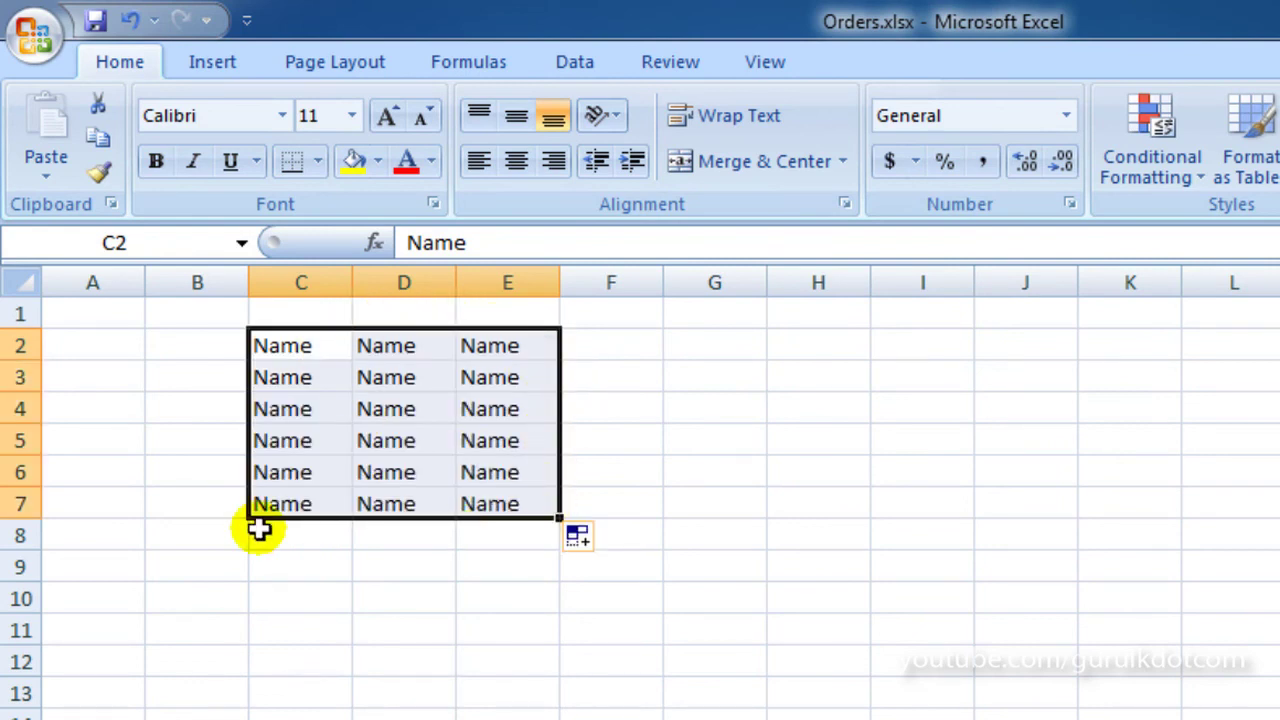
left_click(310, 632)
left_click_drag(268, 345, 460, 503)
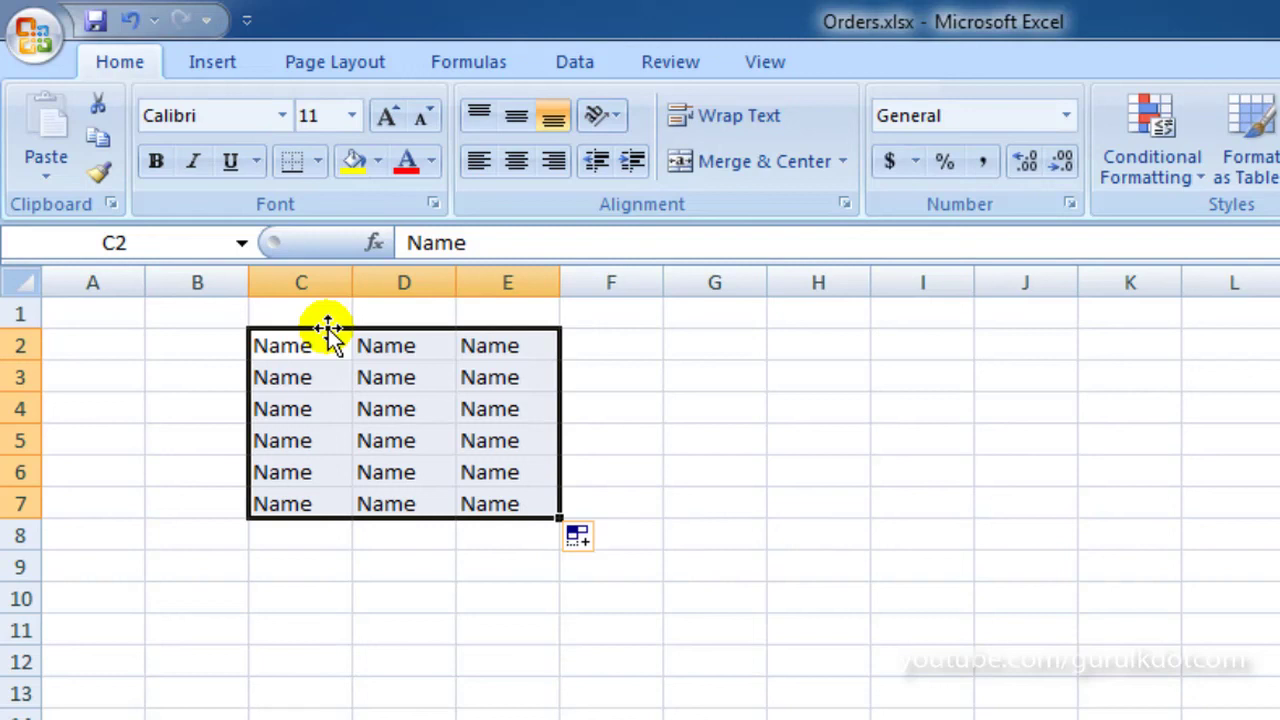
Drag the C2:E7 'Name' block by its border to A1:C6, then show the keyboard access hints
mouse_move(348, 355)
left_mouse_down()
mouse_move(655, 598)
mouse_move(687, 571)
left_mouse_up()
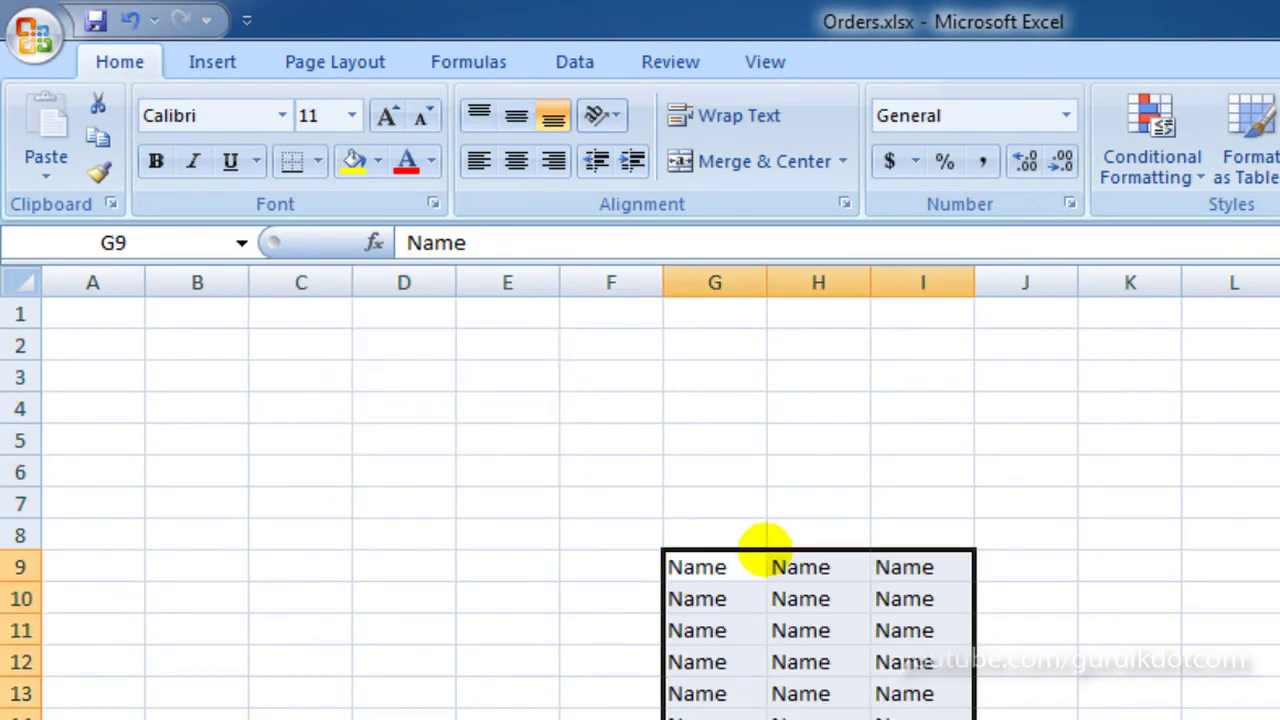
left_click_drag(765, 548, 100, 315)
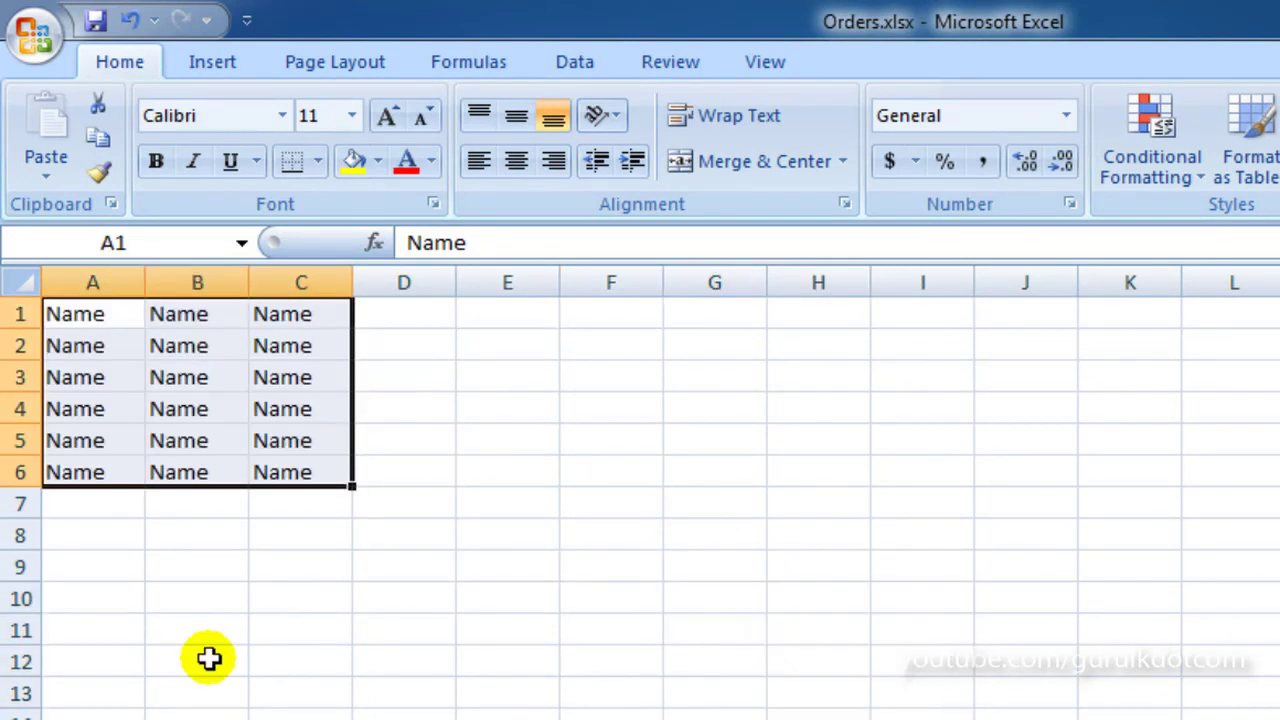
left_click(540, 658)
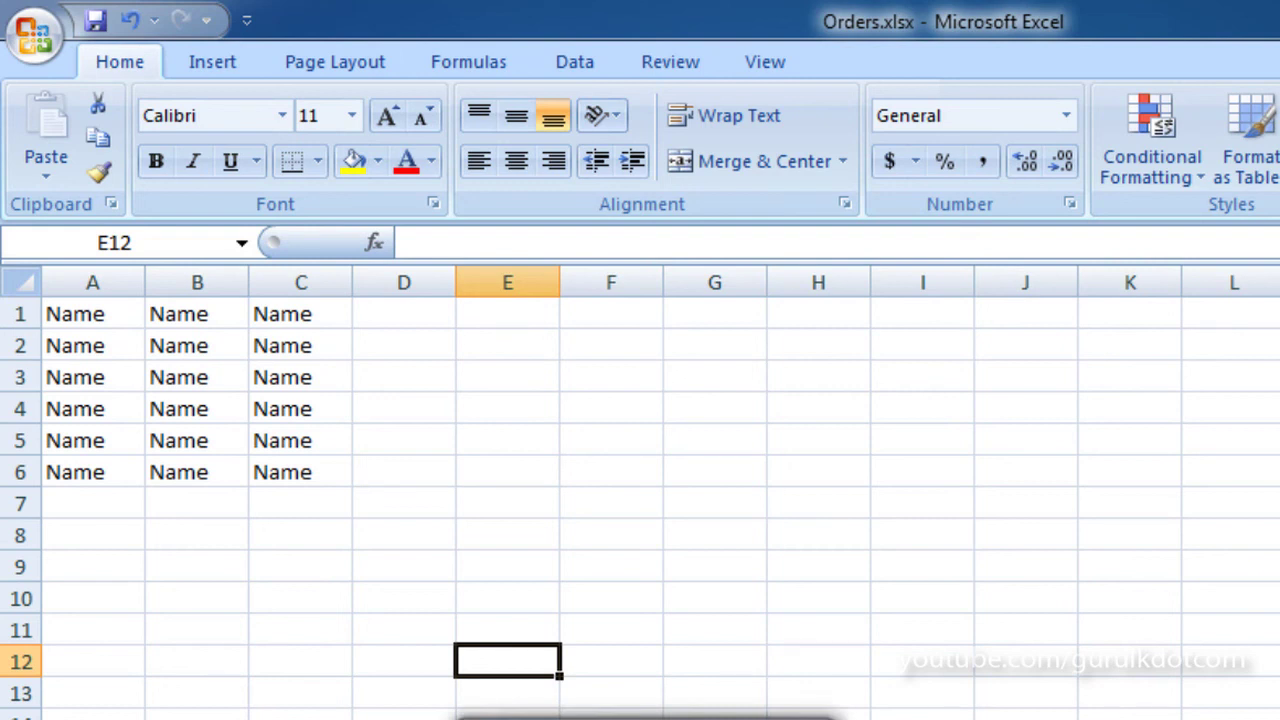
key("alt")
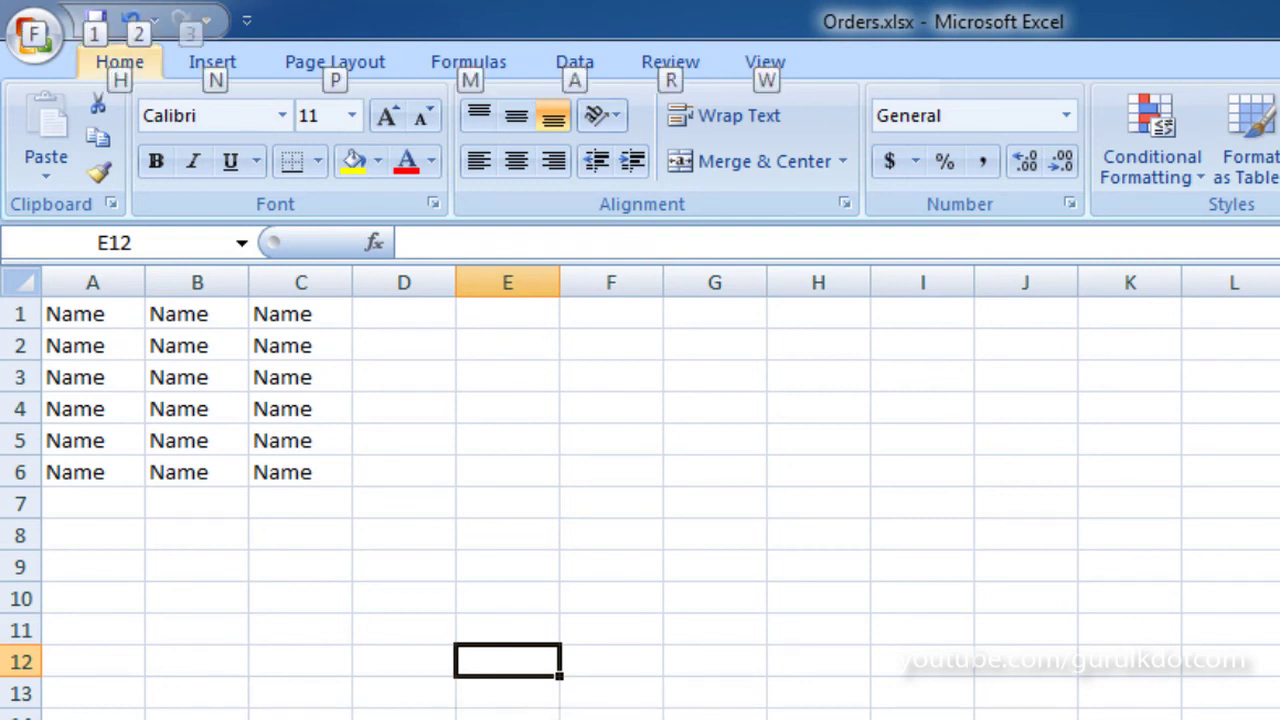